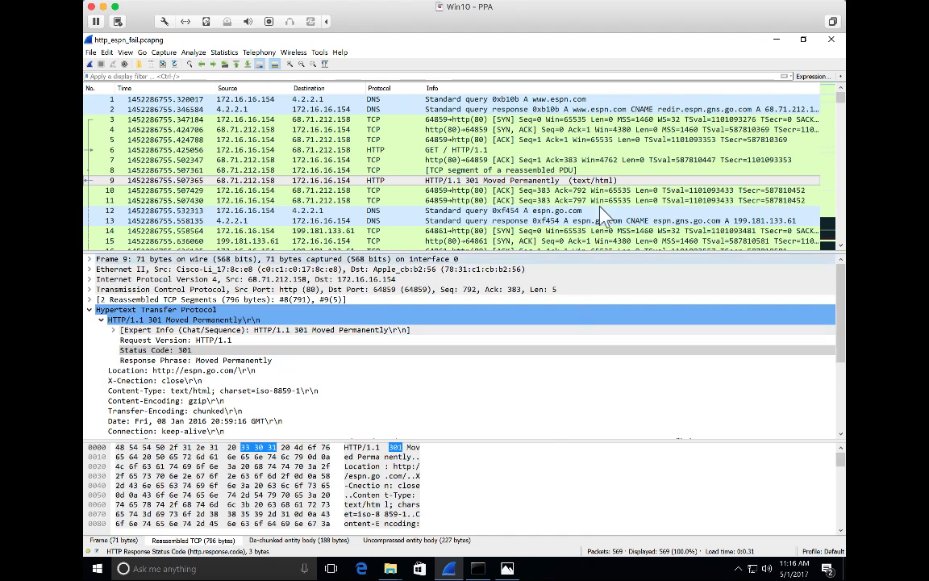
- Browse the captured packets through about packet 60 to examine the traffic following the 301 redirect, and return to the start of the list
scroll(605, 216, down, 8)
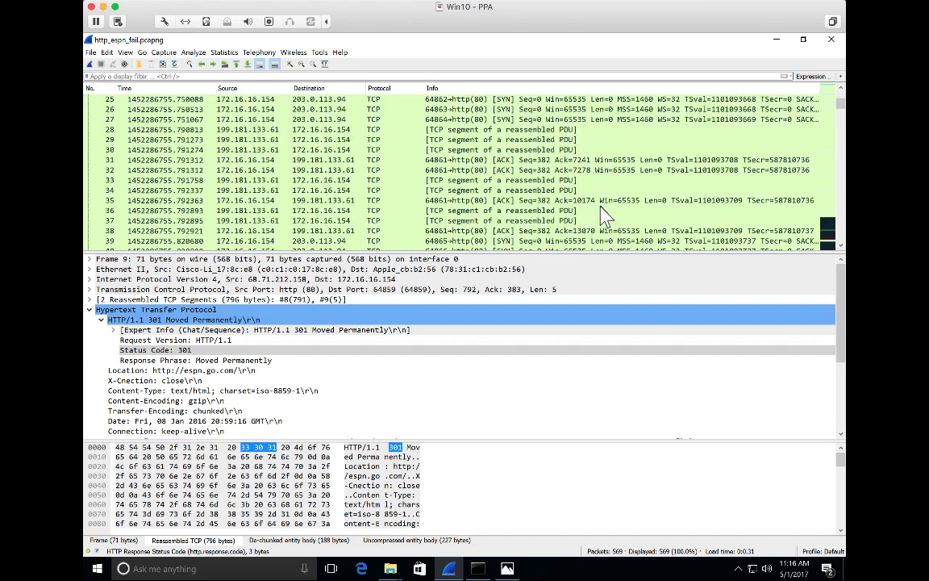
scroll(605, 216, down, 3)
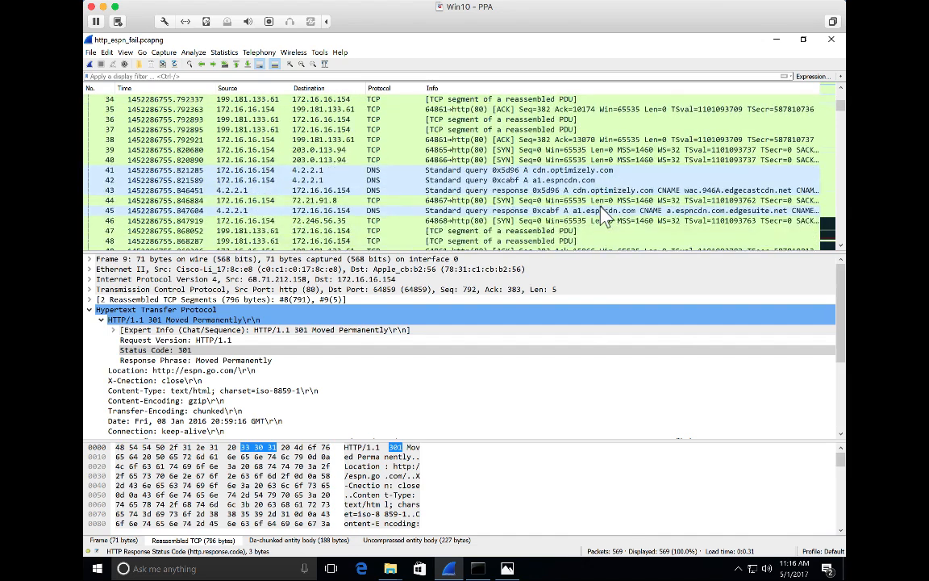
scroll(605, 216, down, 1)
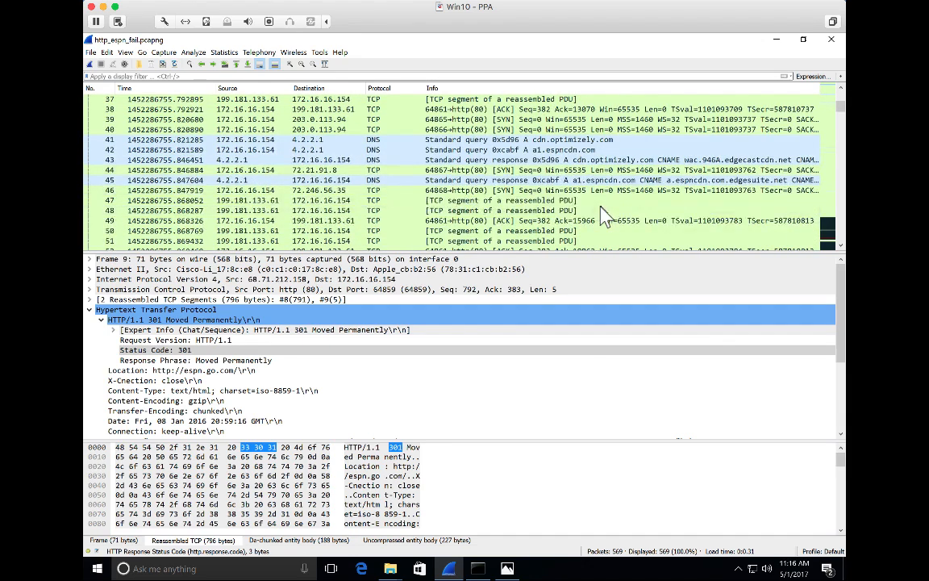
scroll(605, 216, down, 1)
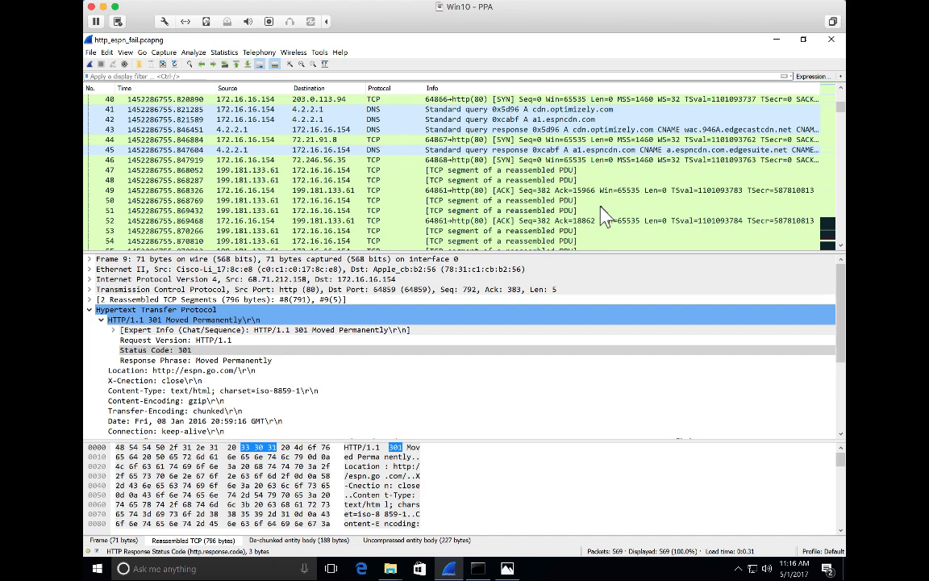
scroll(605, 216, down, 2)
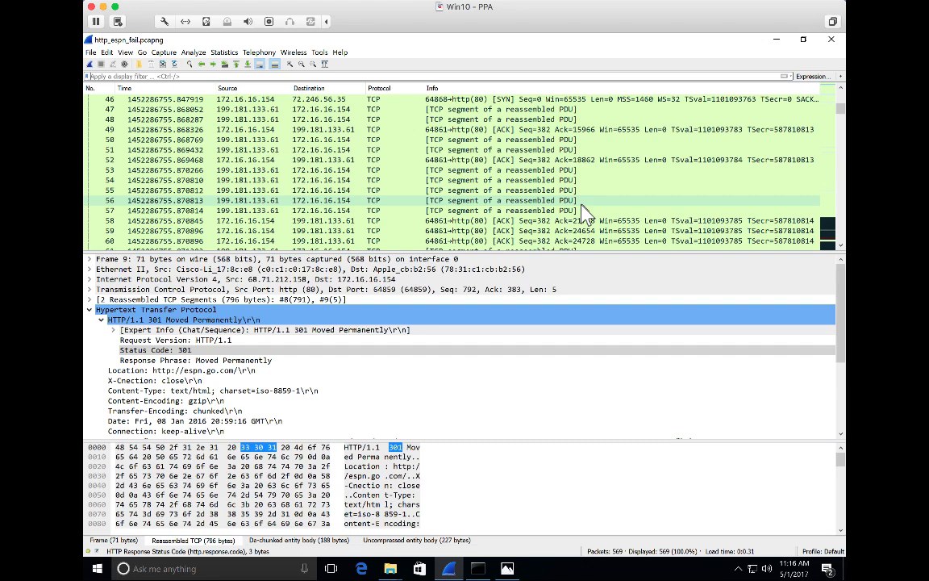
scroll(587, 216, up, 15)
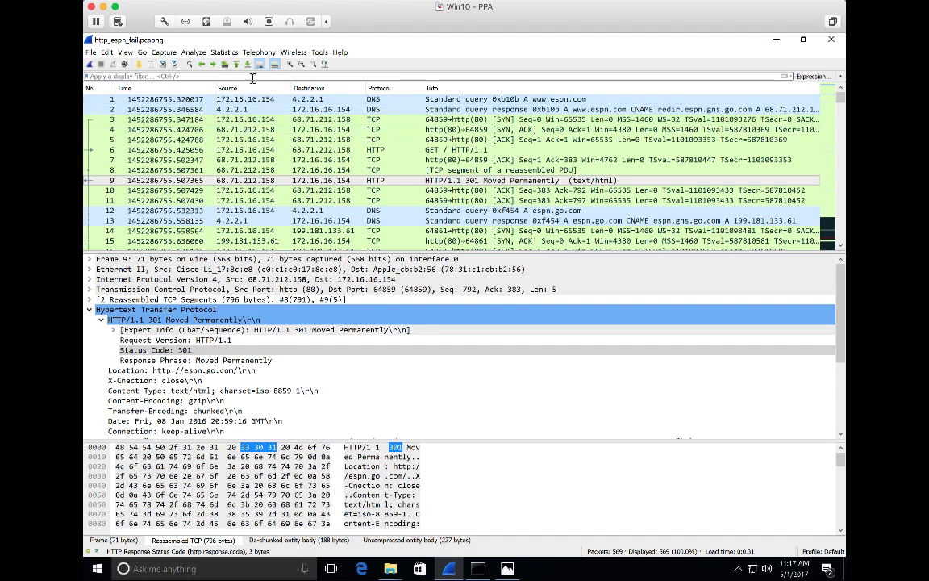
- View the HTTP Requests statistics to examine the requested hosts and resources, and close the statistics window
click(224, 52)
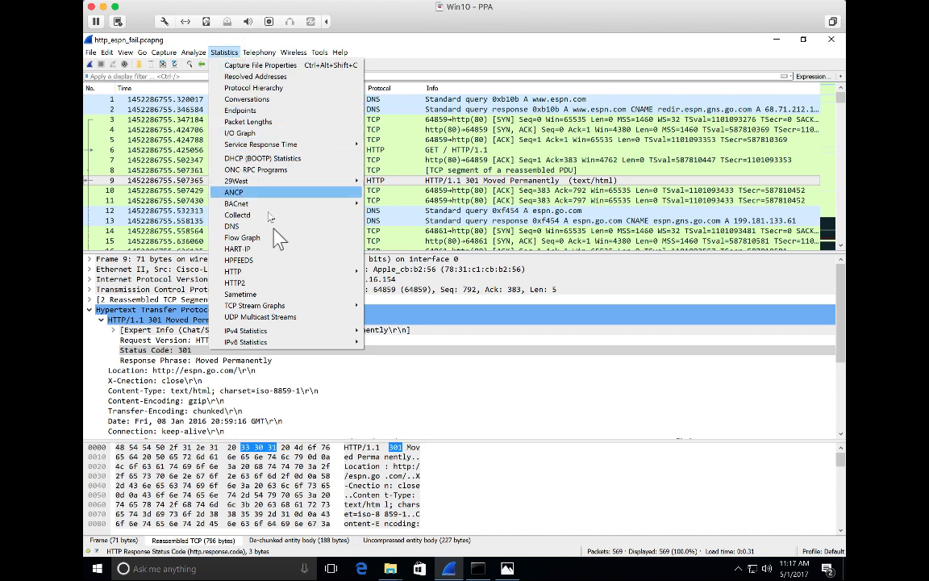
mouse_move(321, 280)
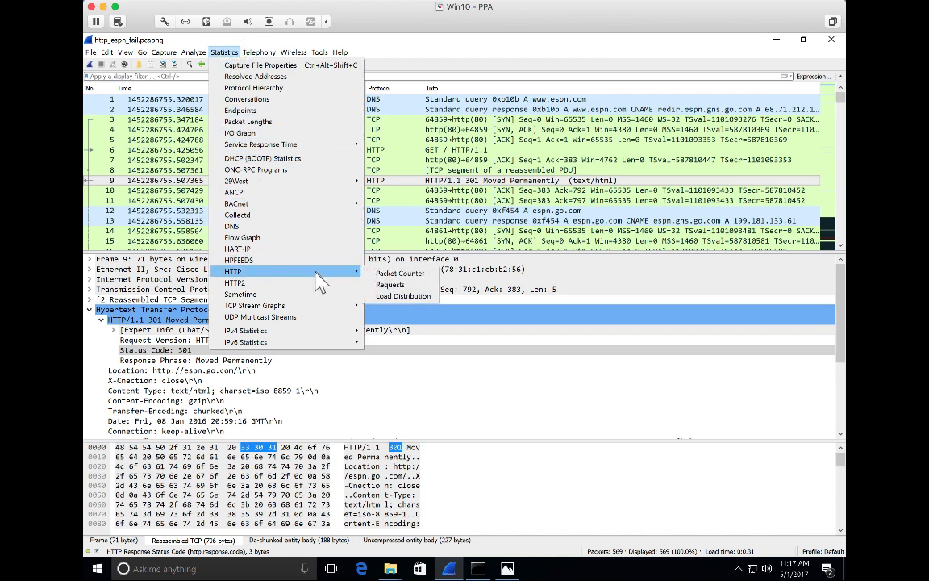
click(380, 286)
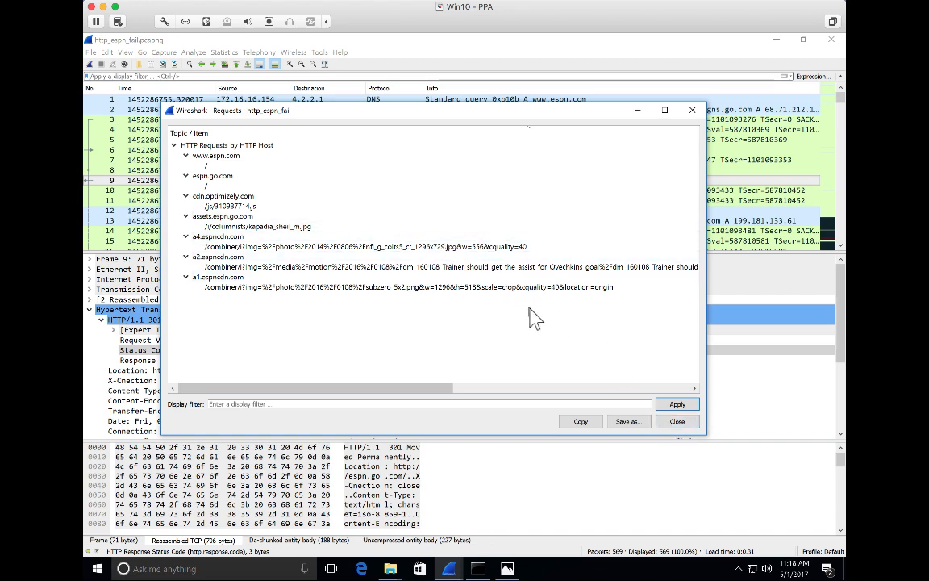
click(659, 421)
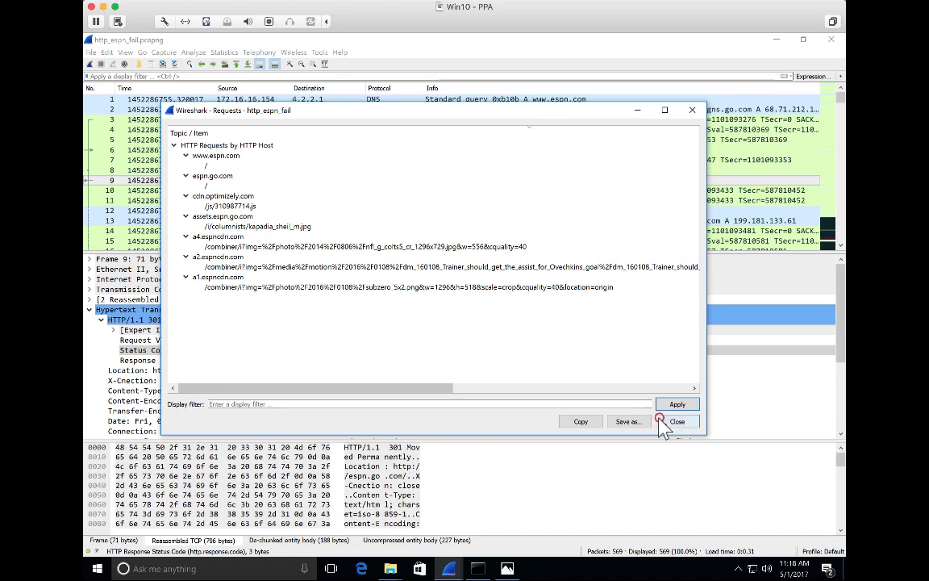
- Apply the display filter http.request.method == "GET" to the capture
click(440, 77)
text(h)
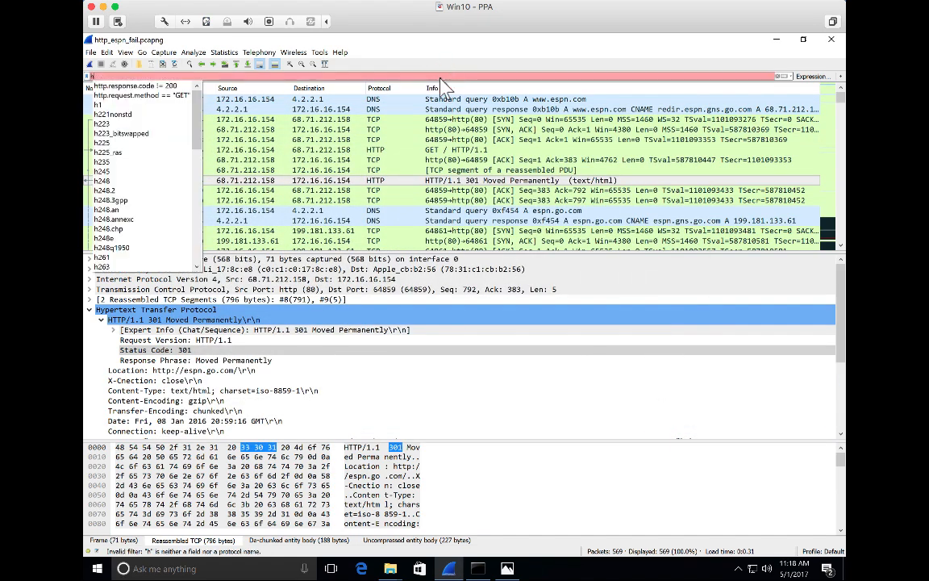
text(ttp.reques)
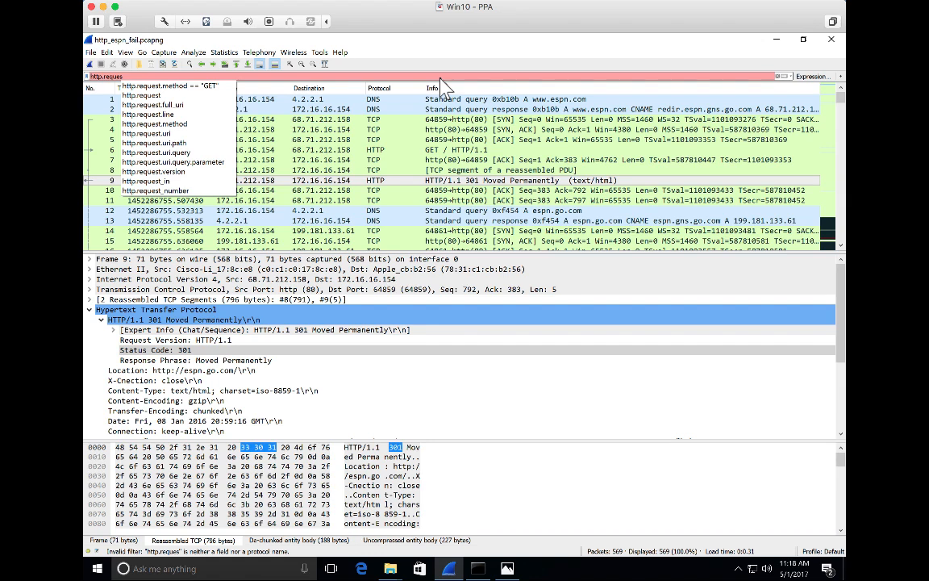
key(Down)
key(Return)
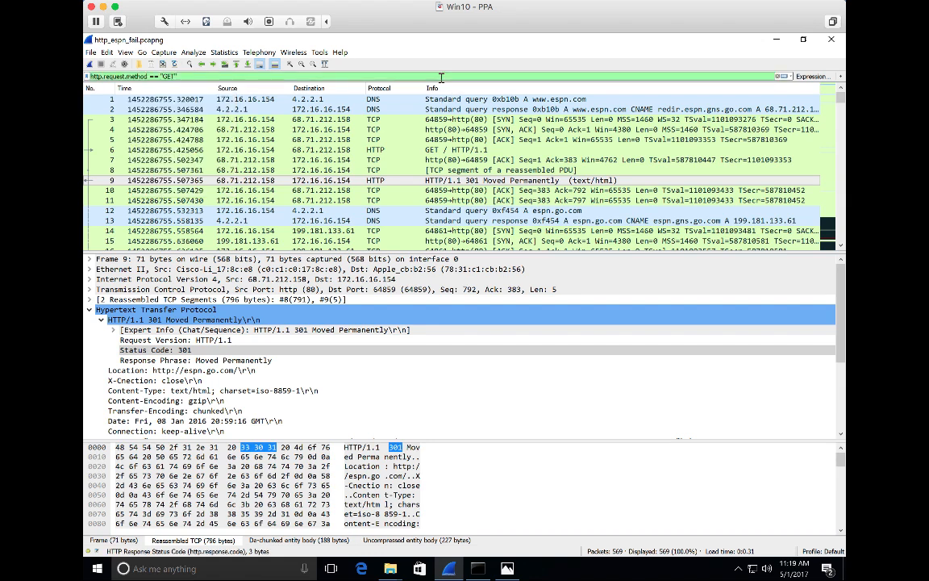
key(Return)
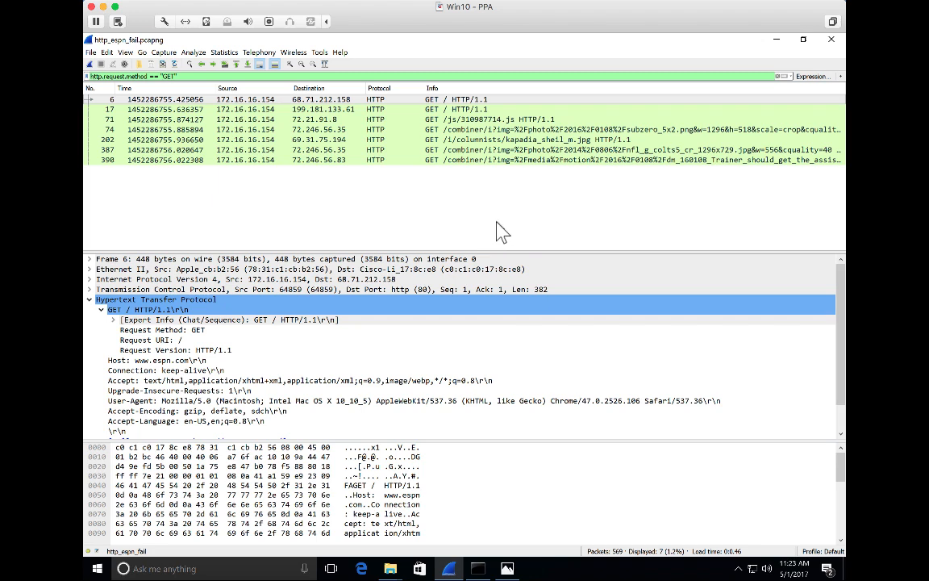
- Replace the display filter with http.response.code and select the Location header in the 301 Moved Permanently response
triple_click(323, 76)
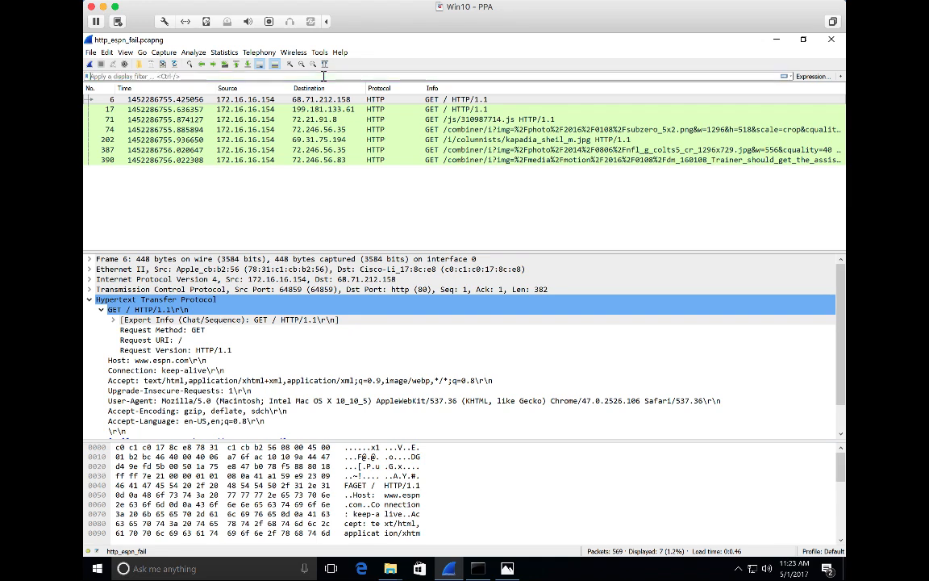
text(http.res)
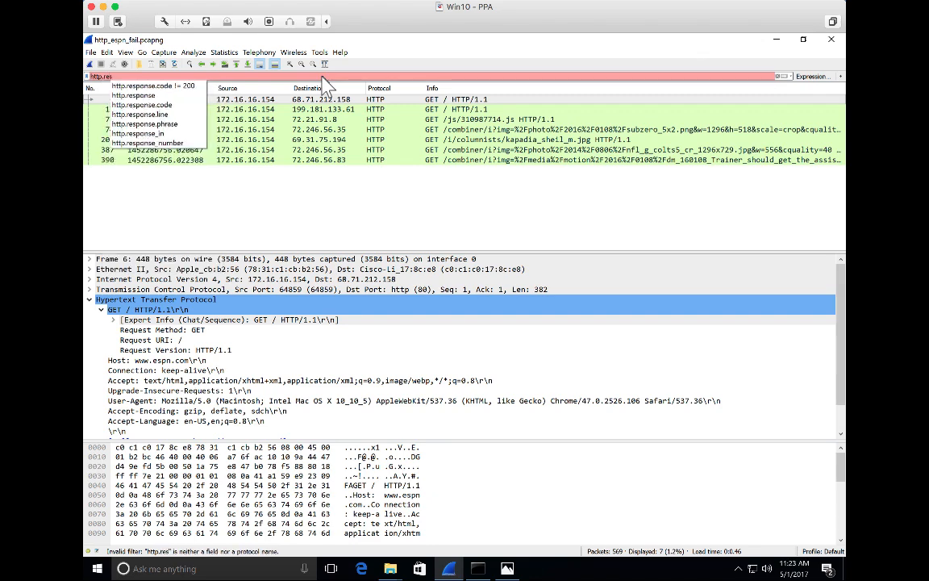
text(ponse.code)
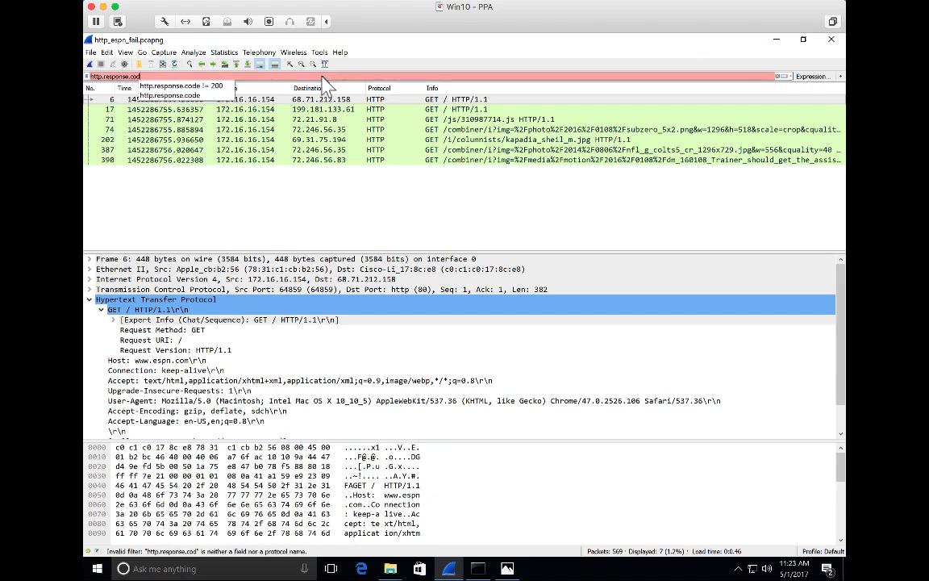
key(Return)
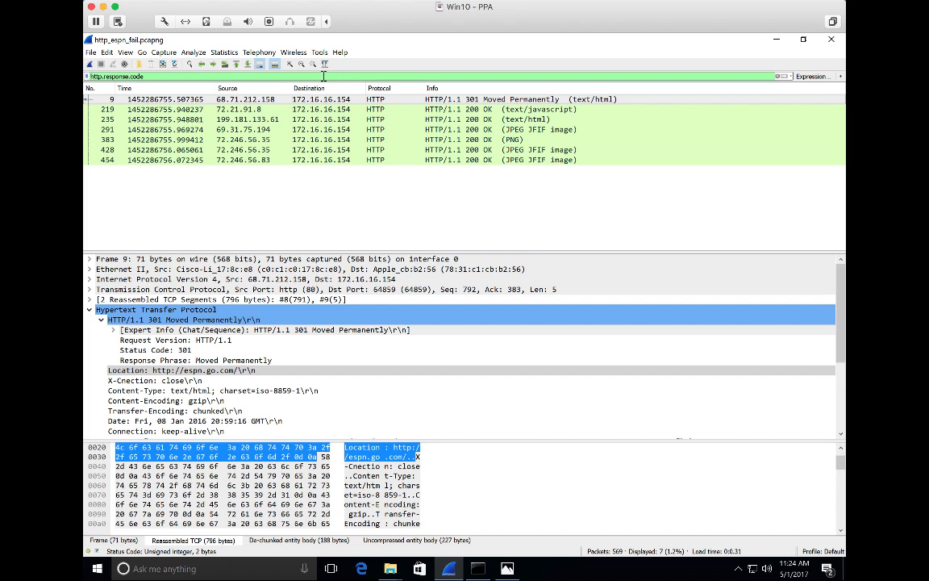
click(474, 101)
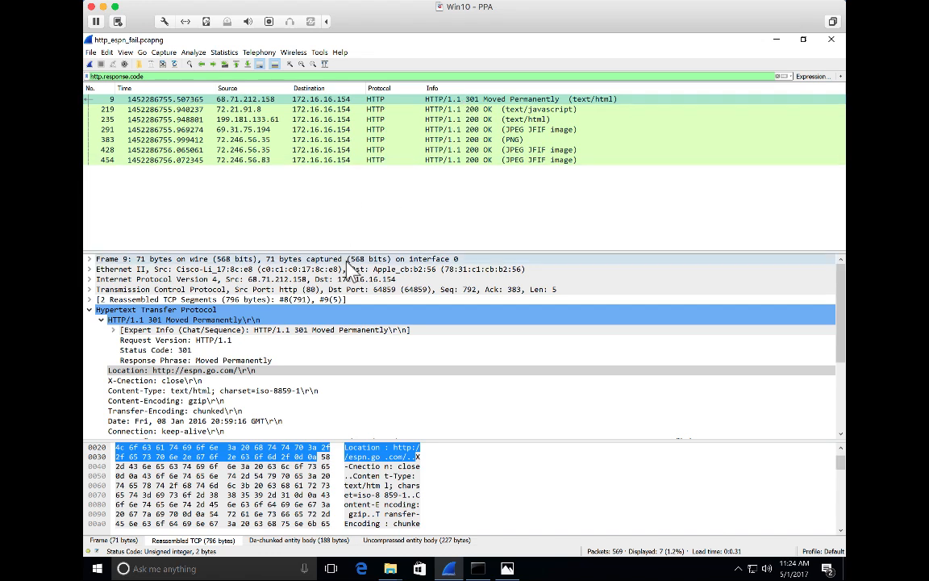
click(243, 370)
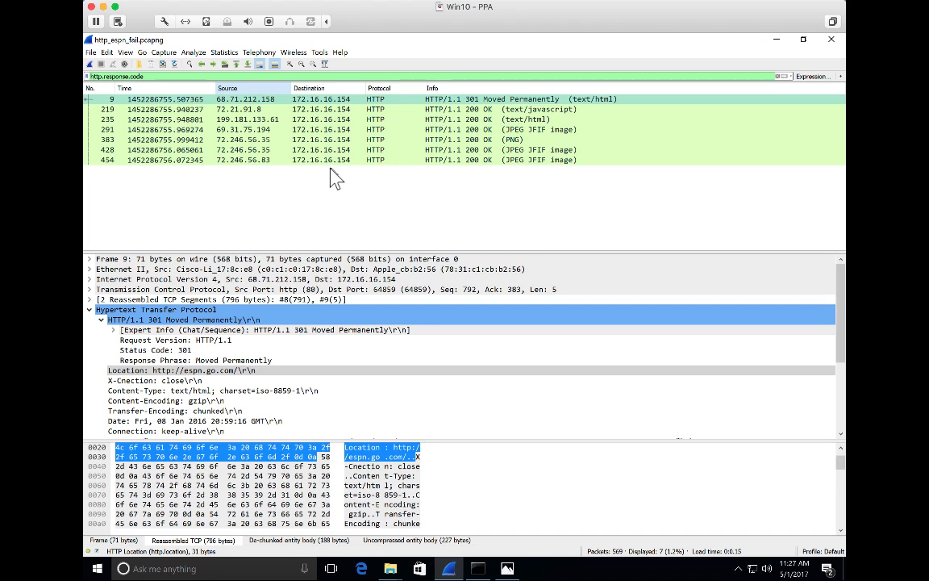
- View the Protocol Hierarchy statistics for the packets filtered by http.response.code, and close the statistics window
click(229, 52)
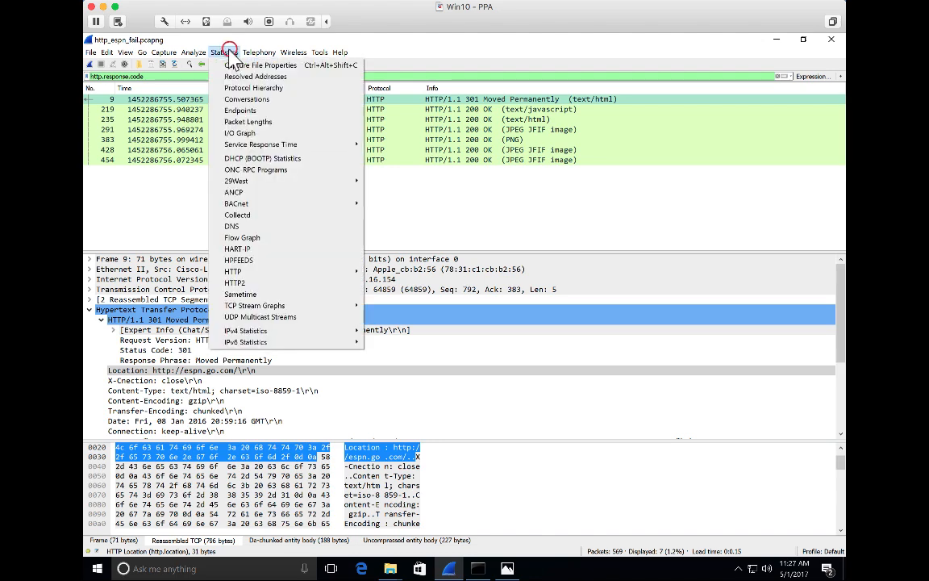
click(237, 88)
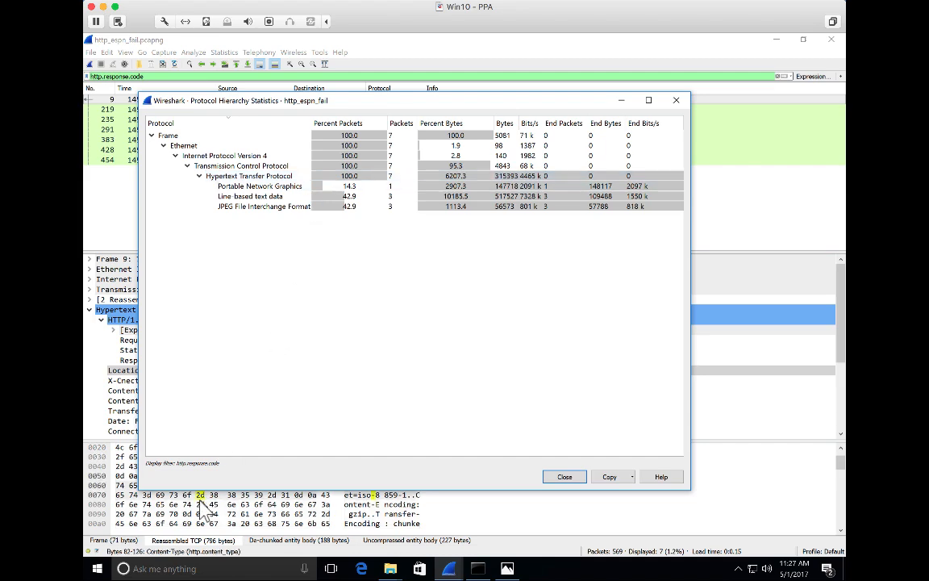
click(574, 475)
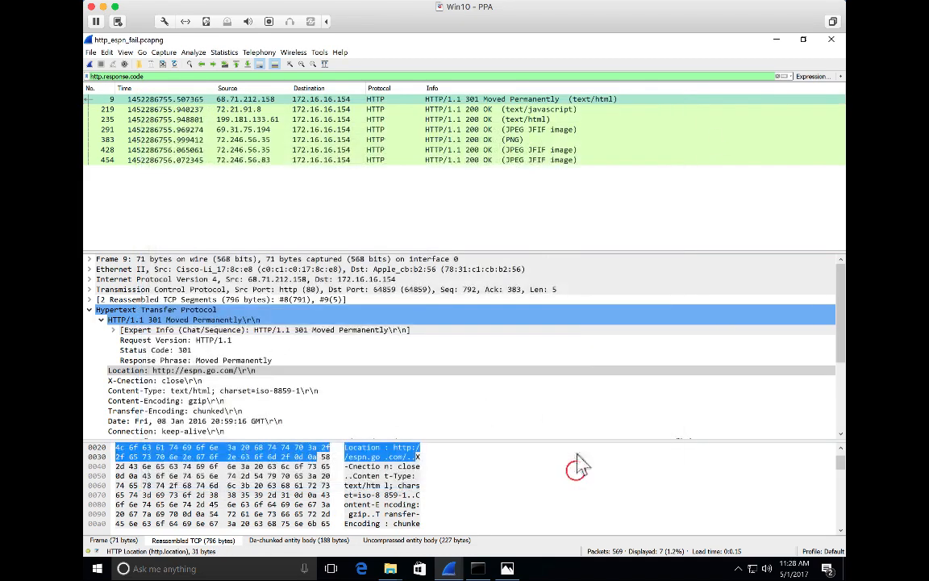
- Clear the display filter and open the Protocol Hierarchy statistics for the whole capture
click(779, 76)
click(224, 52)
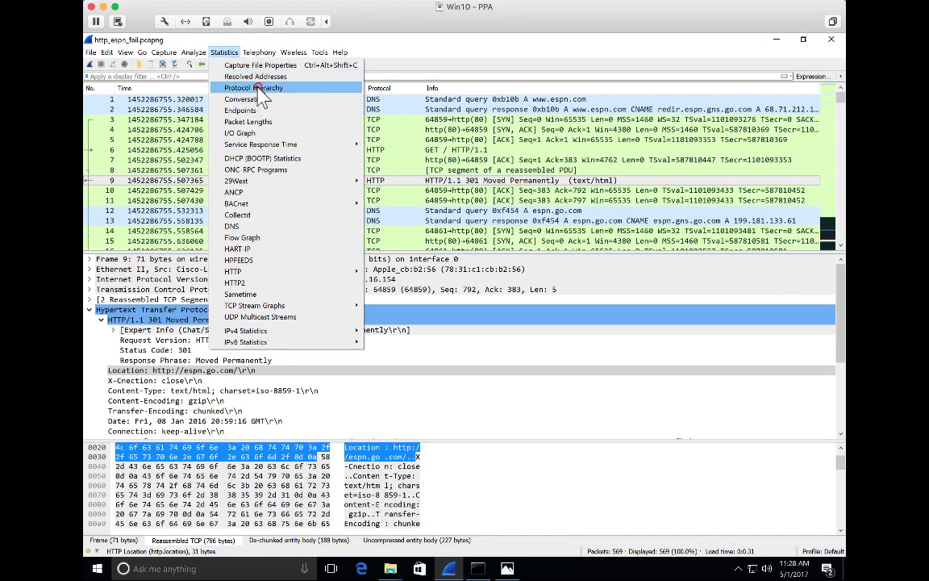
click(256, 87)
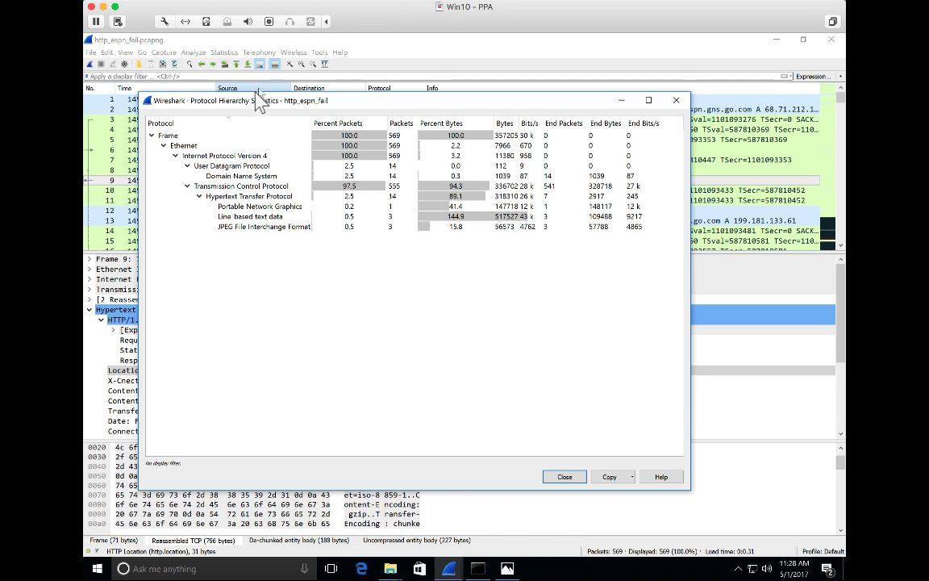
- Examine the Ethernet, User Datagram Protocol, Transmission Control Protocol and Hypertext Transfer Protocol rows in the protocol hierarchy
click(223, 146)
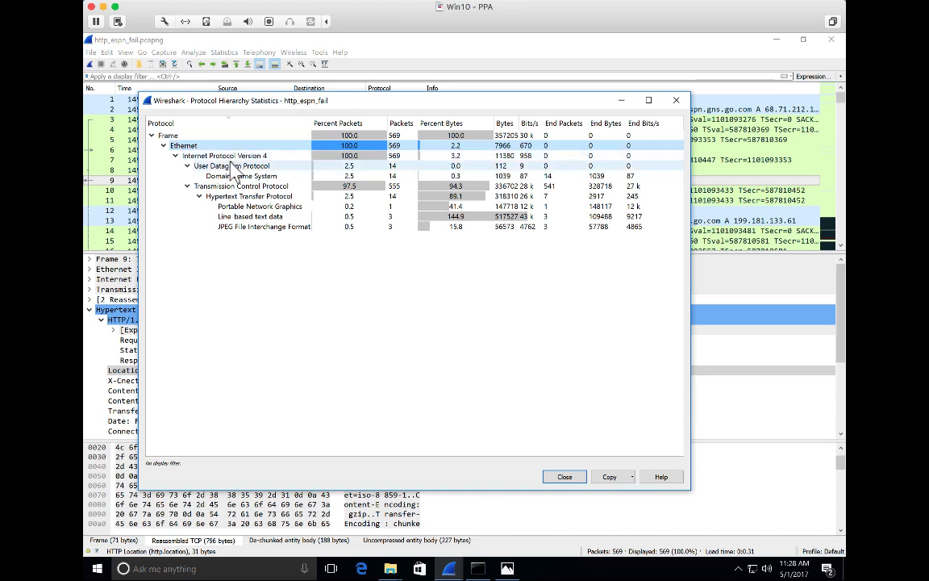
click(230, 166)
click(228, 186)
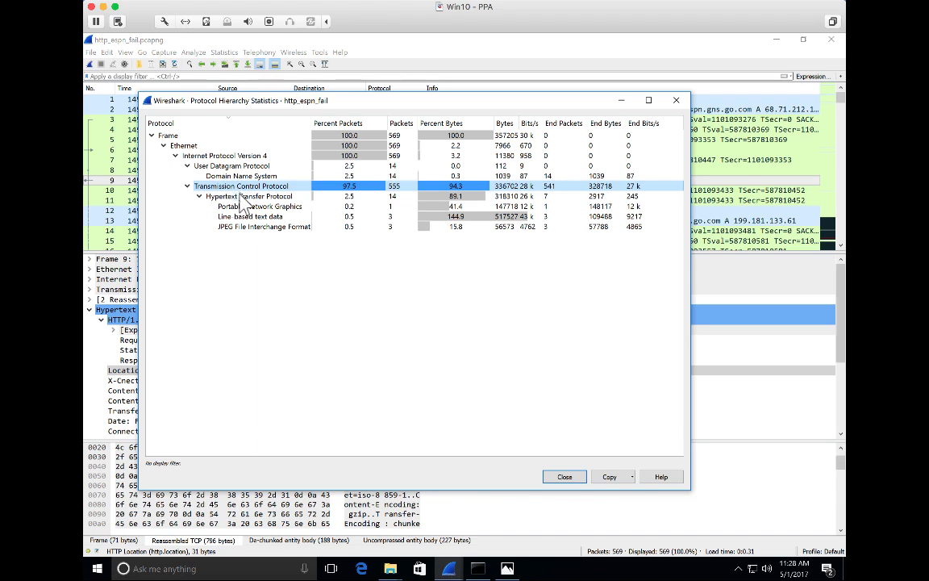
click(239, 197)
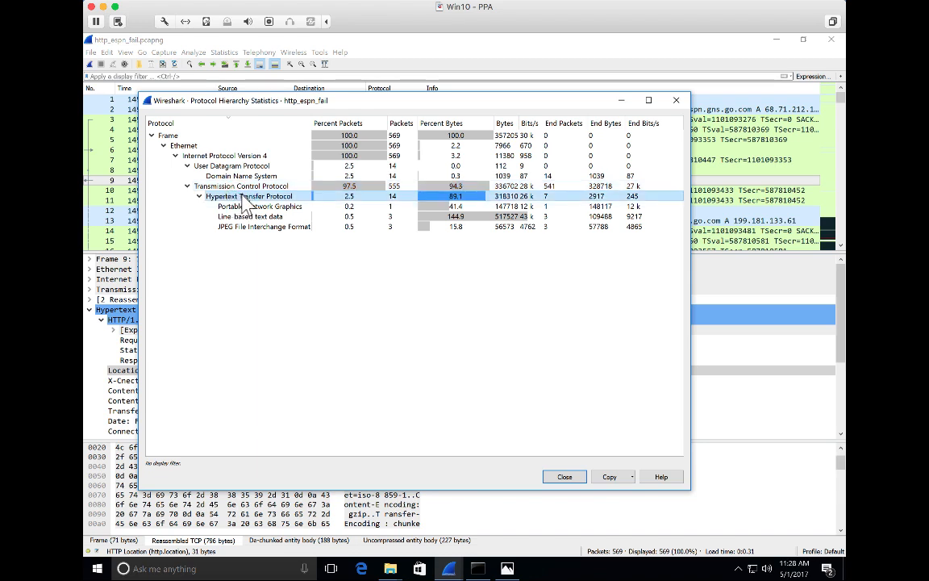
- Apply the Domain Name System entry of the protocol hierarchy as the display filter and close the statistics window
click(239, 176)
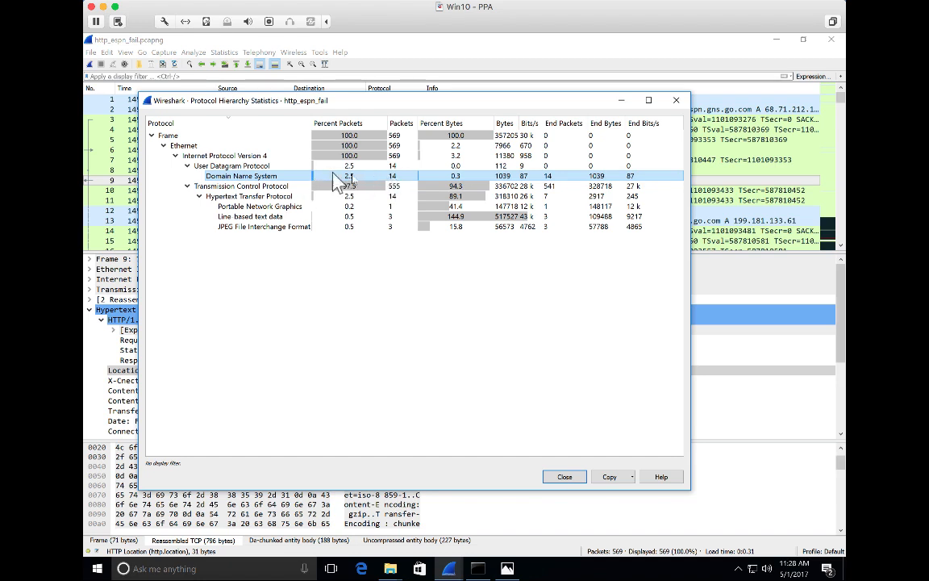
right_click(270, 181)
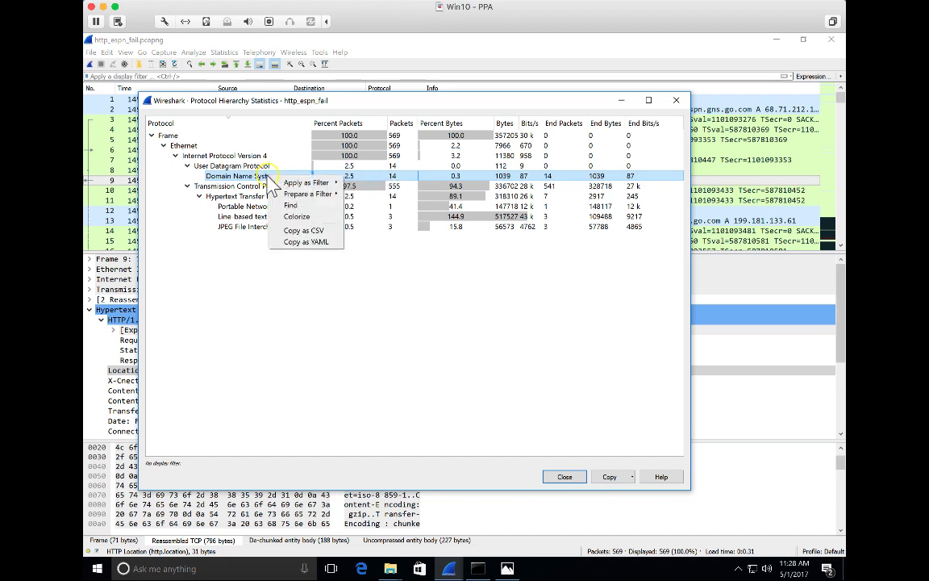
mouse_move(308, 189)
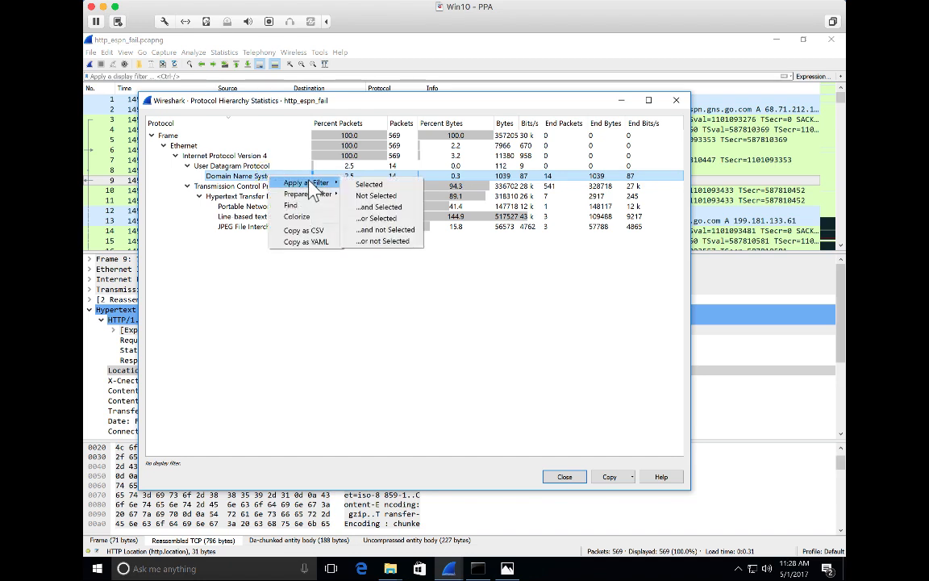
click(364, 186)
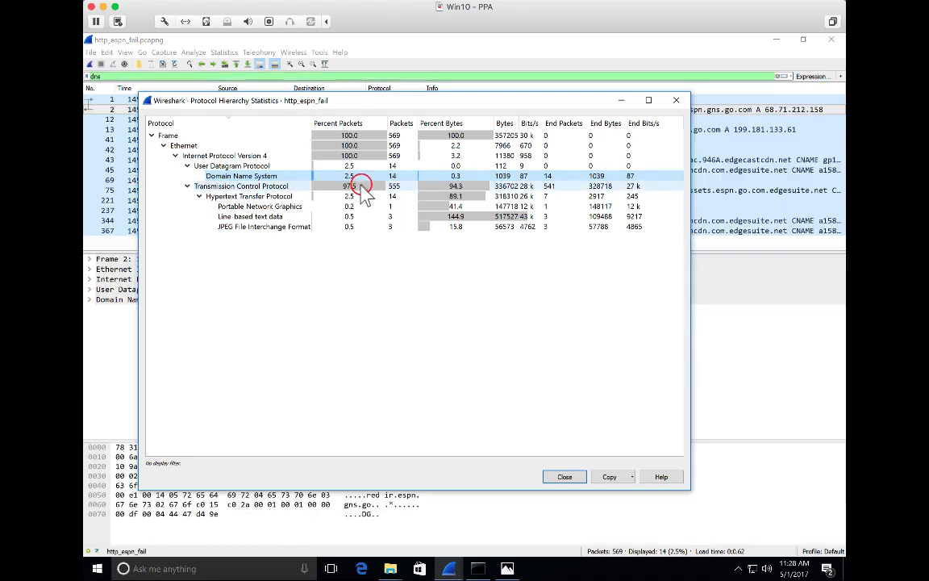
click(673, 100)
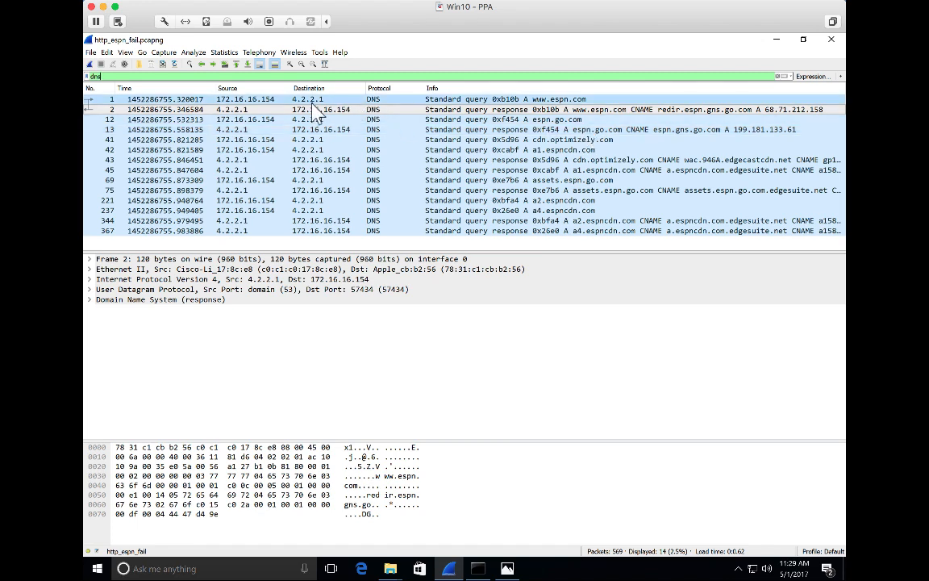
click(274, 99)
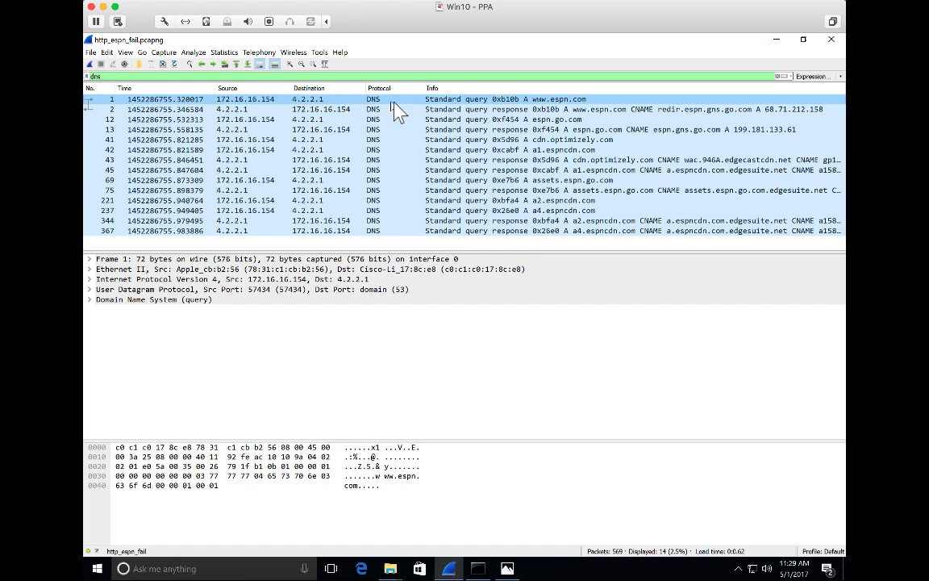
click(565, 109)
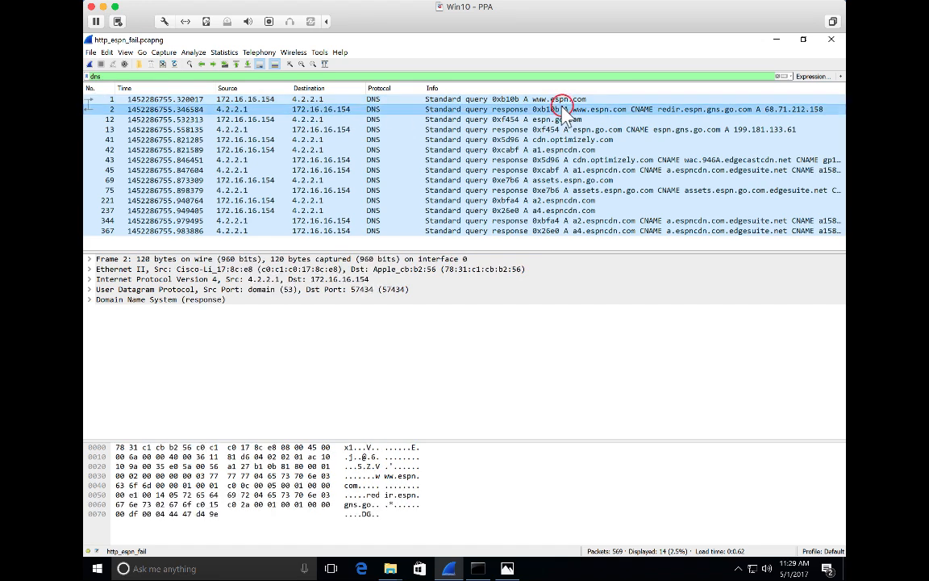
- Inspect the DNS query for espn.go.com and its matching response in the packet list
click(560, 119)
click(560, 129)
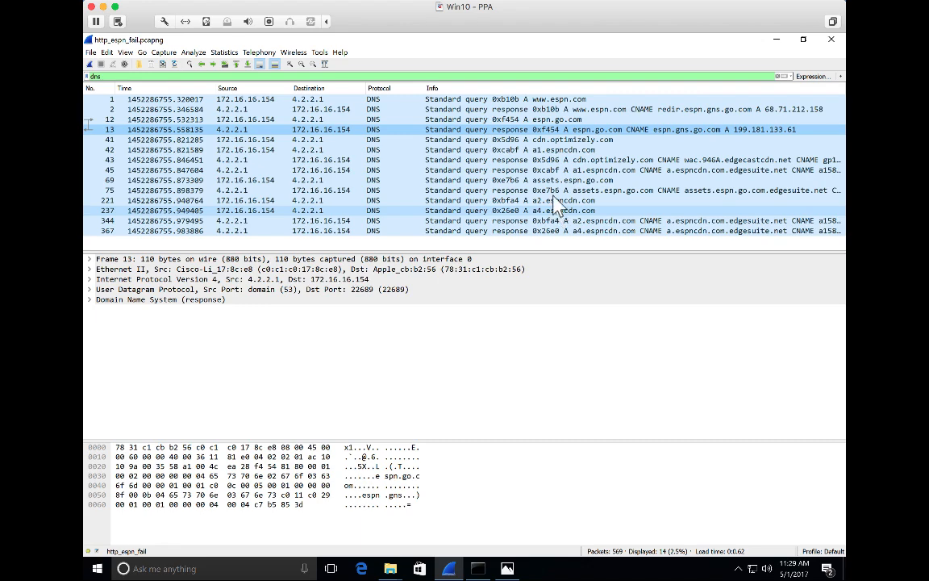
- Clear the dns display filter and open the Conversations statistics for the whole capture
click(775, 76)
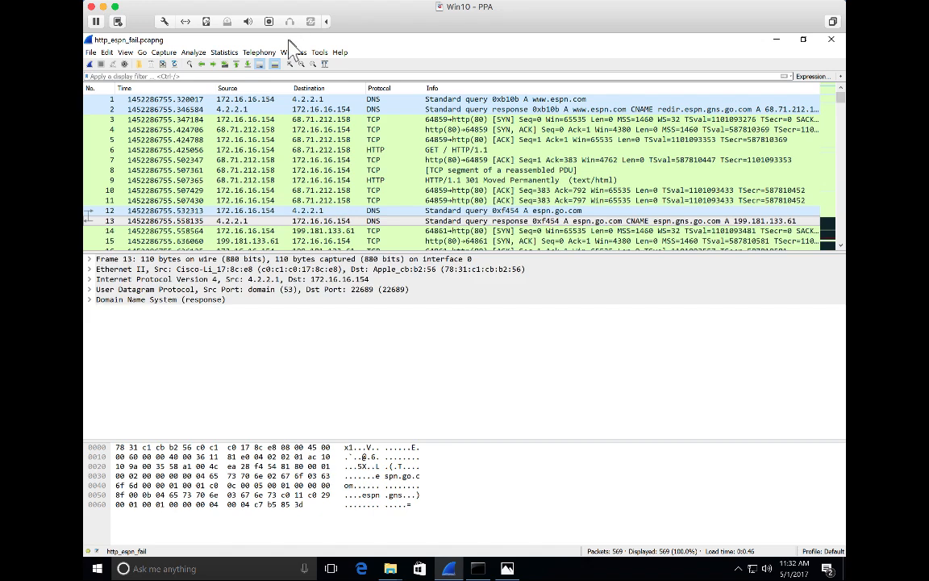
click(228, 52)
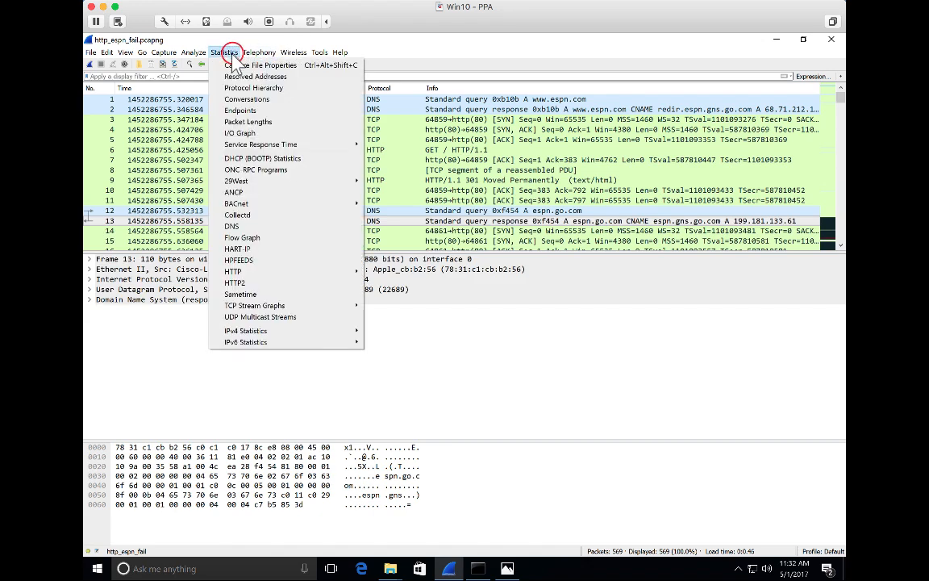
click(240, 100)
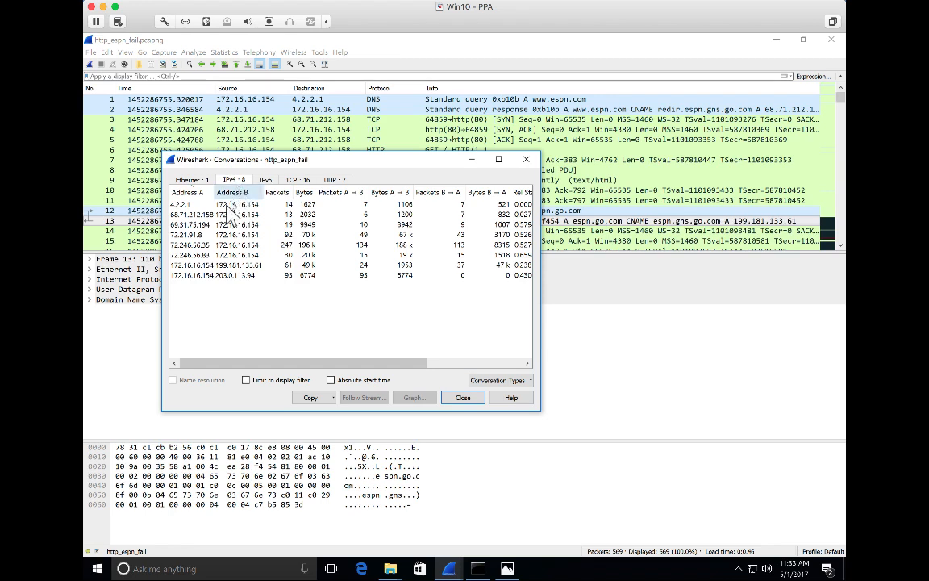
- Sort the IPv4 conversations by bytes in descending order and examine the largest conversation
click(303, 192)
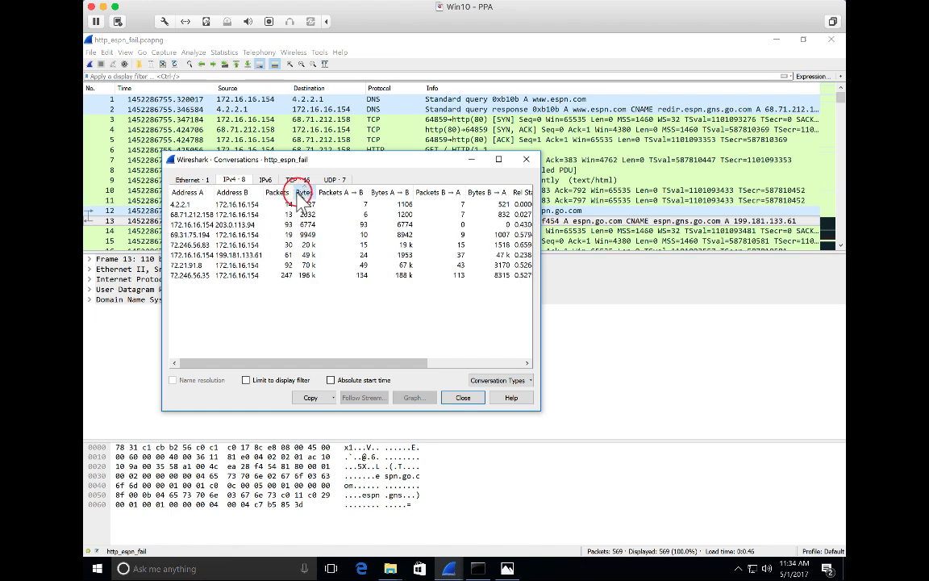
click(300, 194)
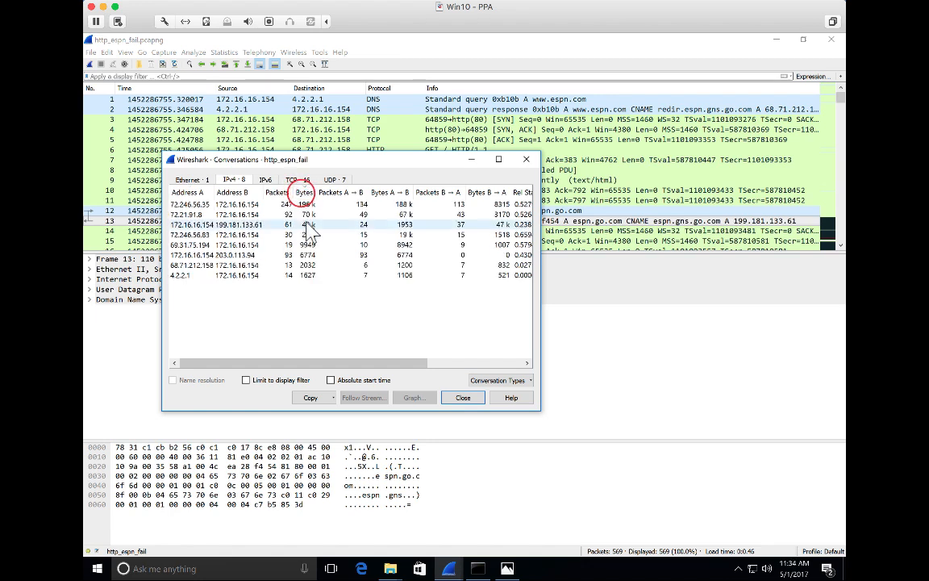
click(257, 205)
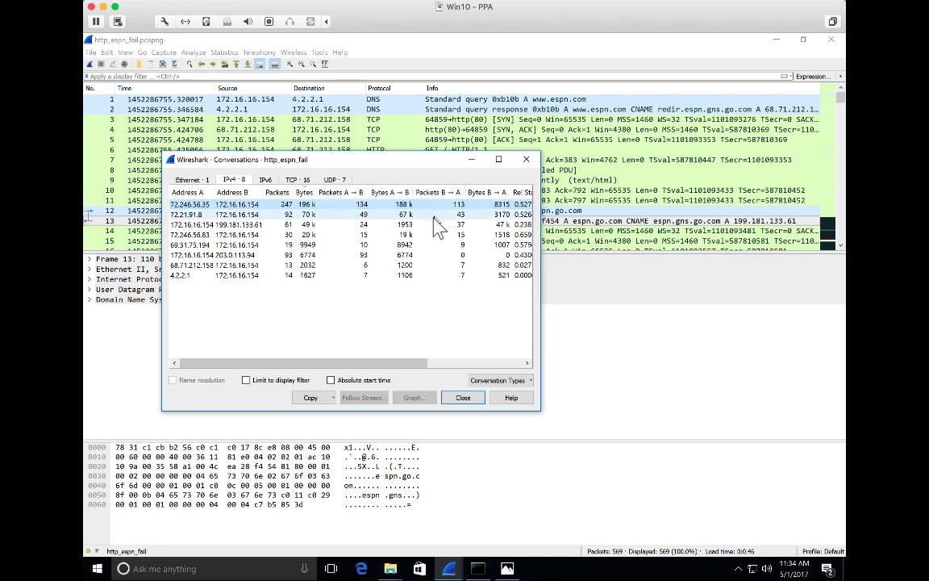
- Filter the capture to traffic in both directions between 172.16.16.154 and 203.0.113.94 from its conversation entry and close the Conversations window
click(363, 255)
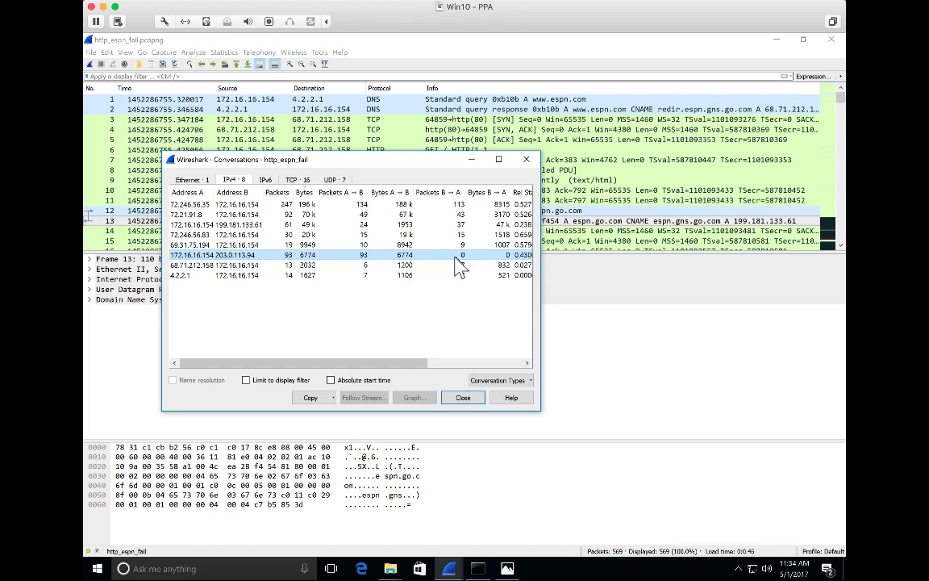
right_click(255, 258)
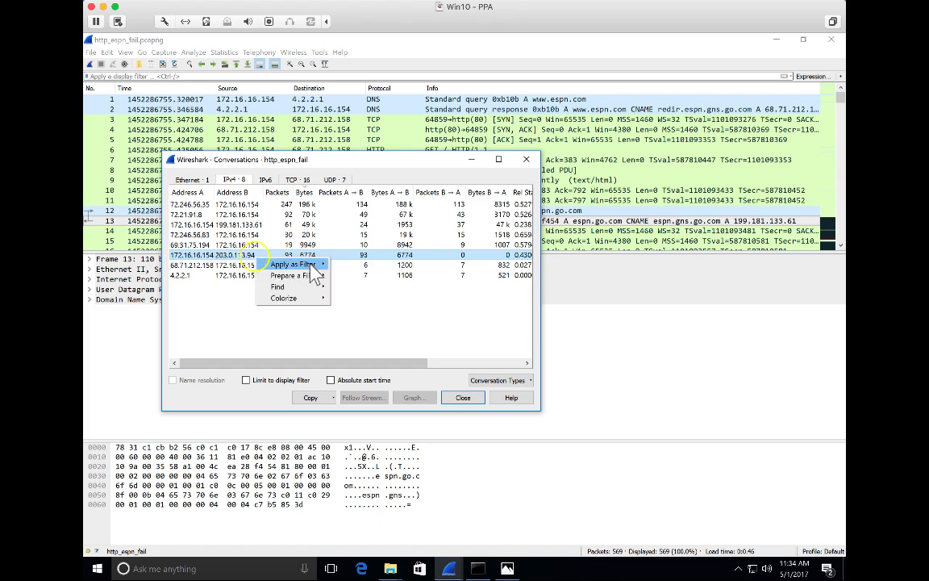
mouse_move(311, 268)
mouse_move(358, 266)
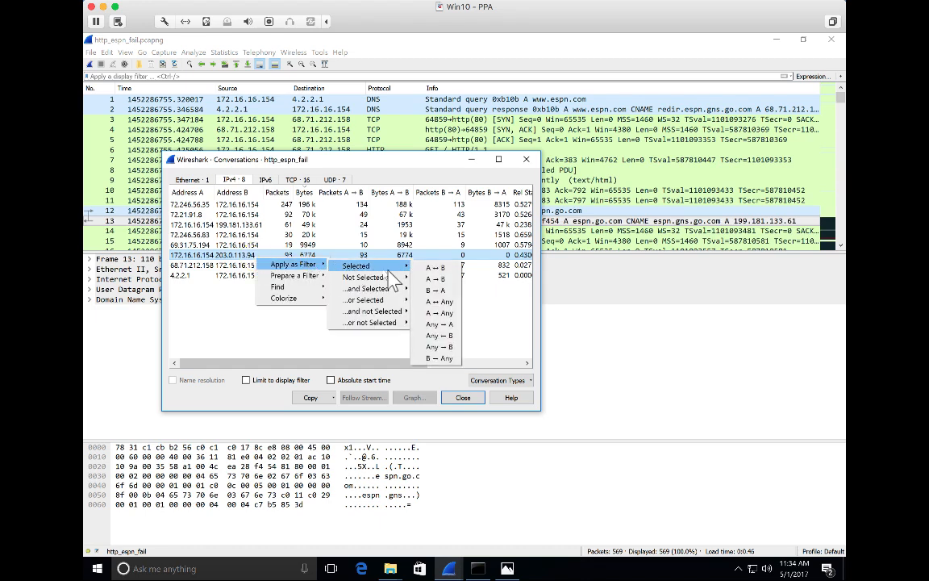
click(439, 270)
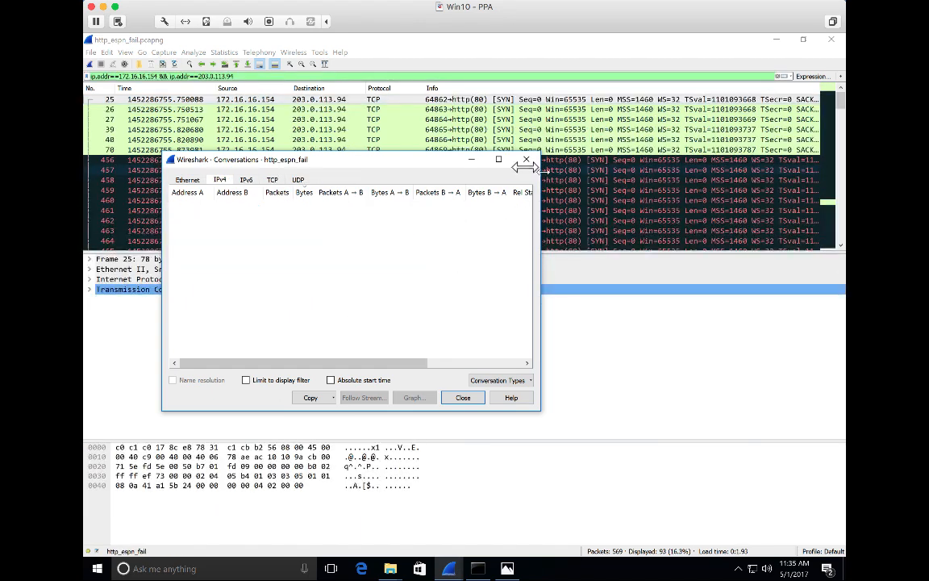
click(528, 160)
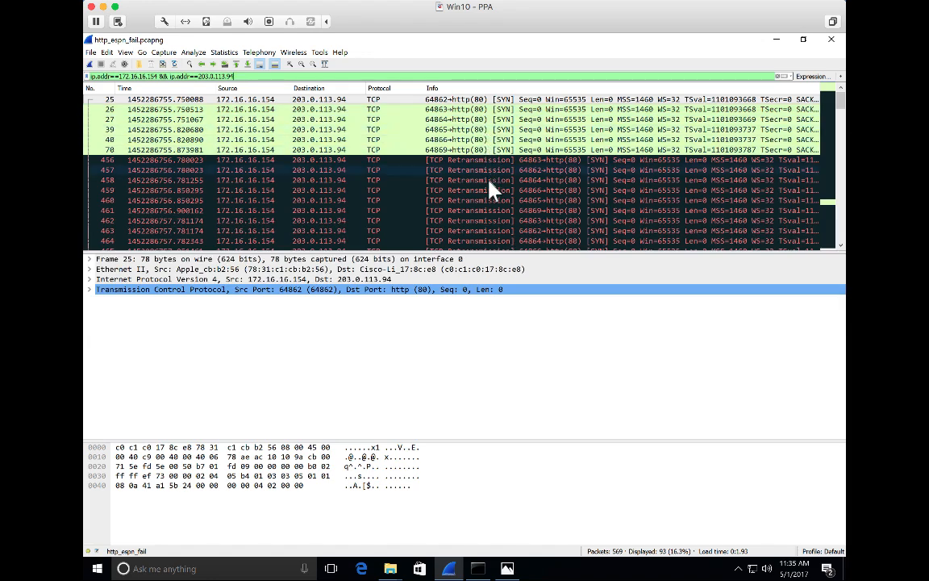
- Examine the full sequence of TCP SYN and retransmission packets exchanged with 203.0.113.94, including the SYN in packet 534
scroll(490, 188, down, 1)
scroll(489, 188, down, 5)
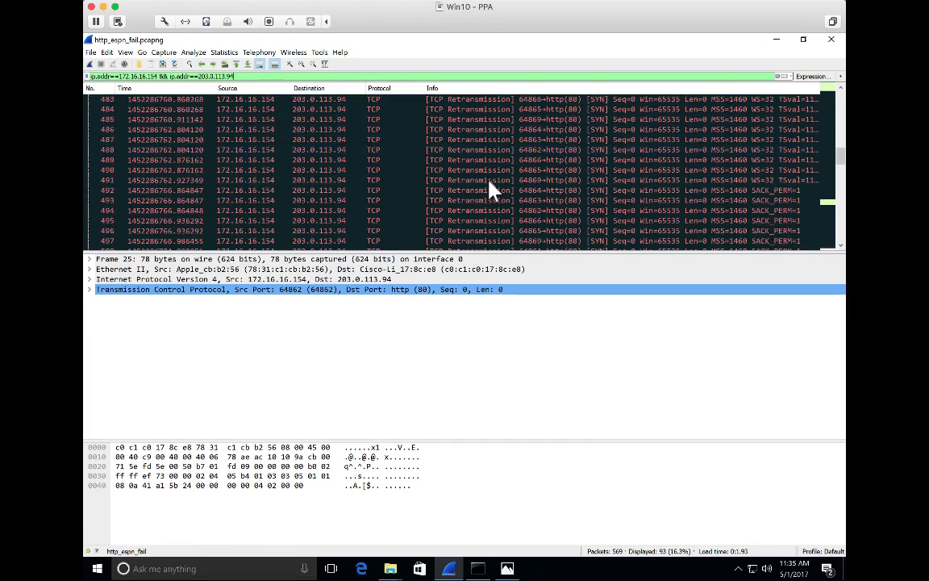
scroll(490, 188, down, 5)
scroll(490, 187, down, 3)
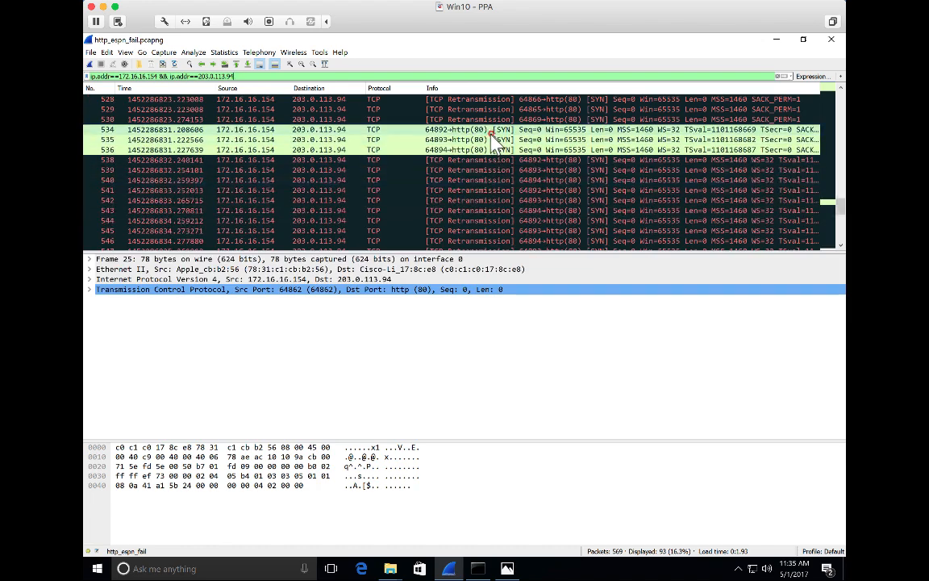
click(496, 131)
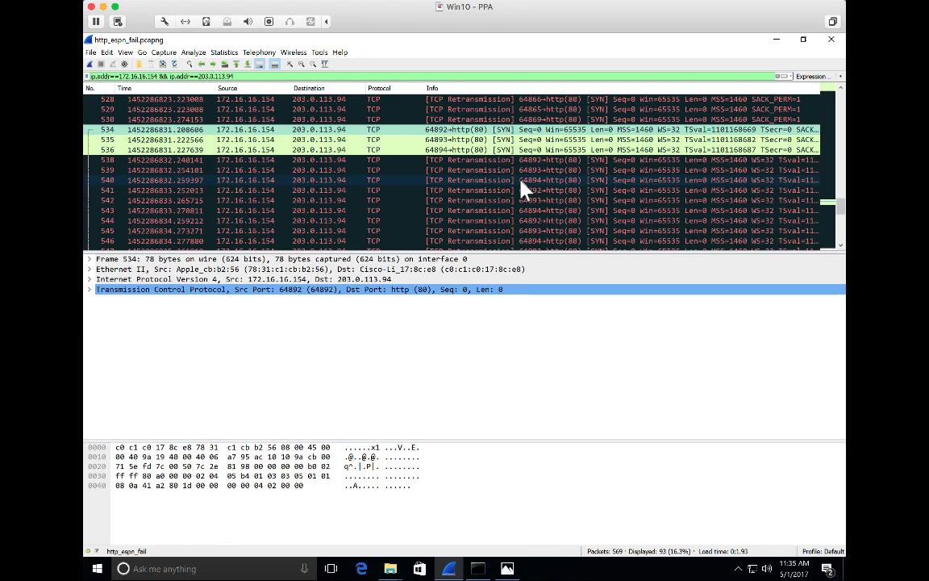
scroll(522, 189, down, 6)
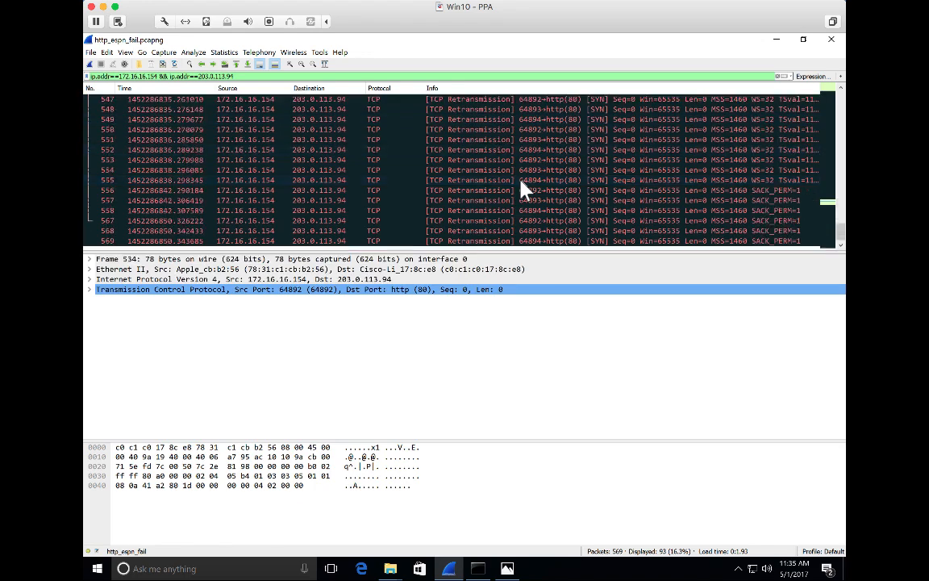
scroll(522, 189, up, 20)
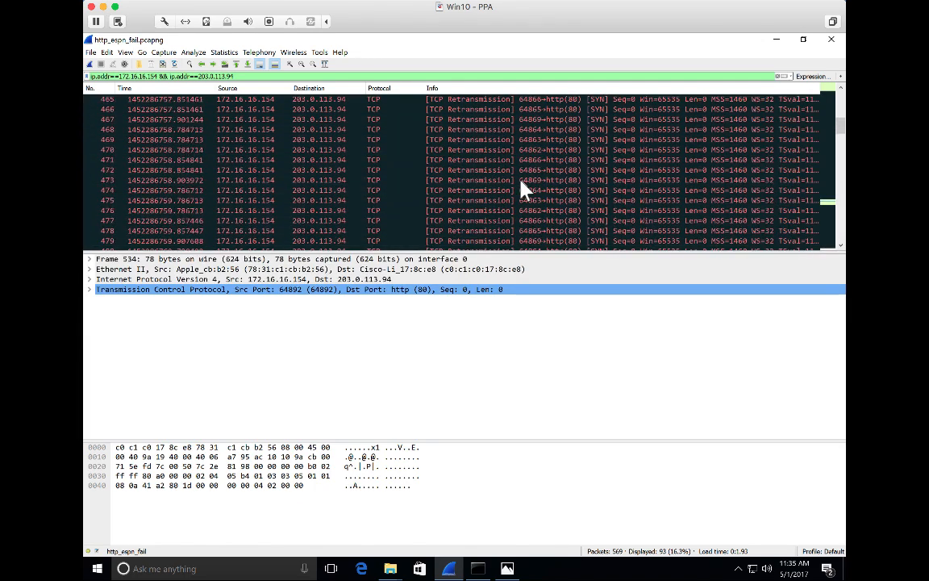
scroll(522, 190, up, 5)
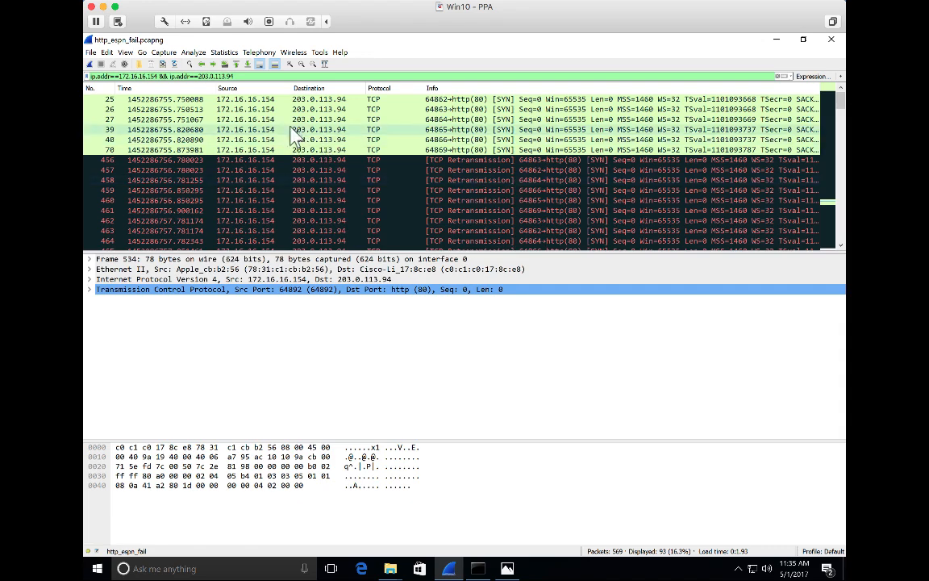
scroll(294, 189, down, 10)
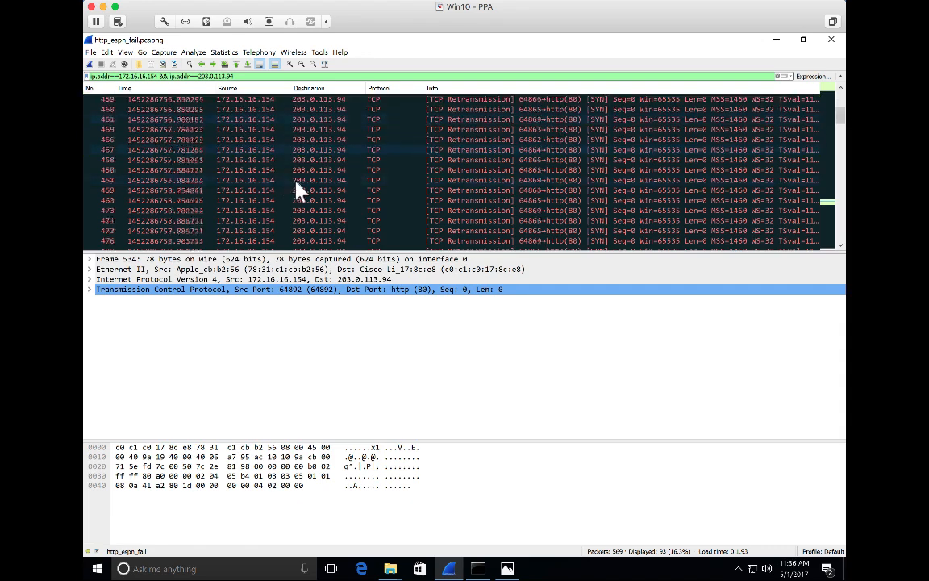
scroll(298, 190, down, 5)
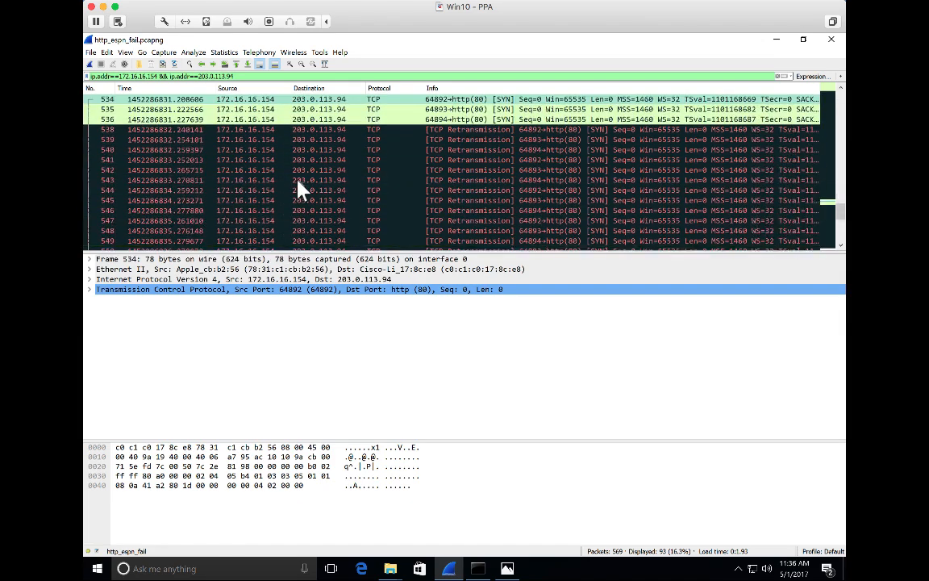
scroll(298, 190, down, 4)
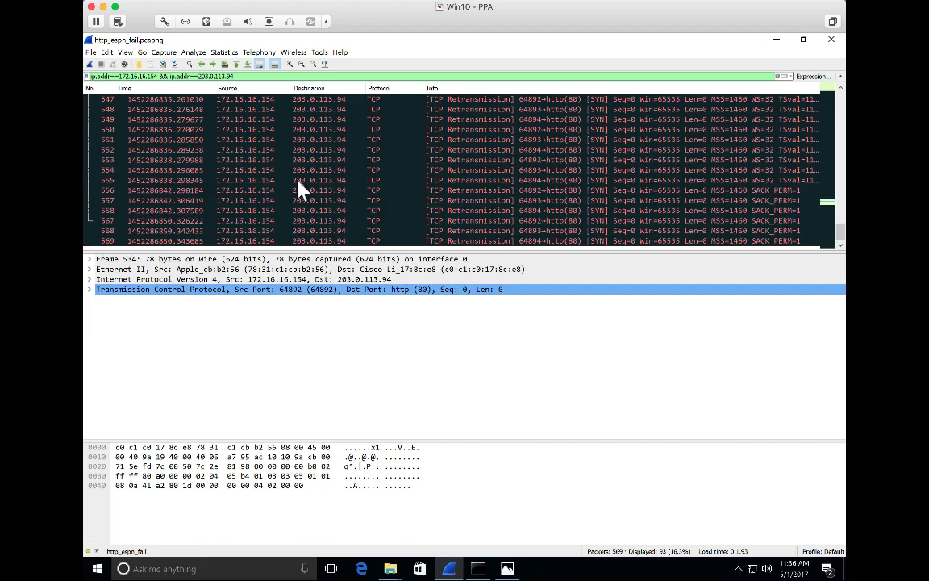
scroll(298, 189, up, 20)
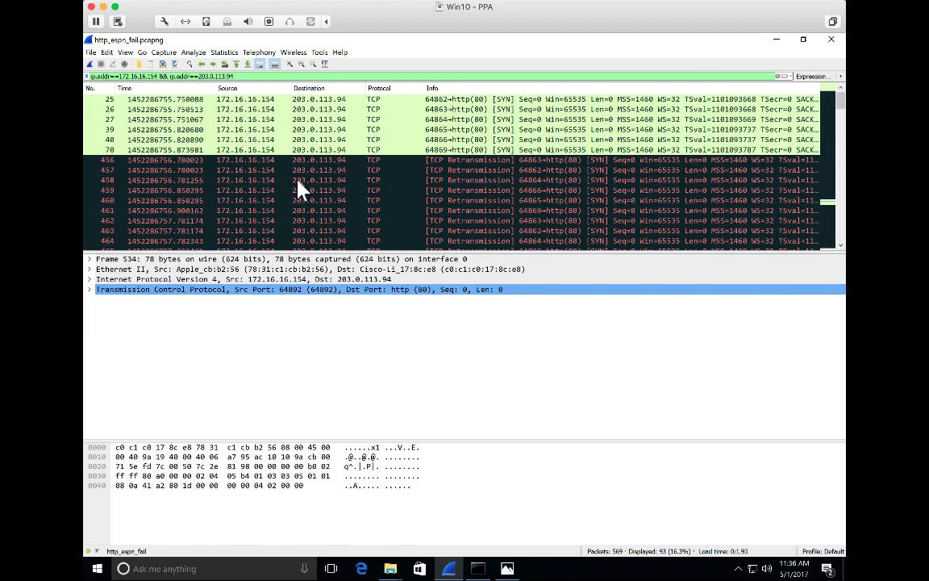